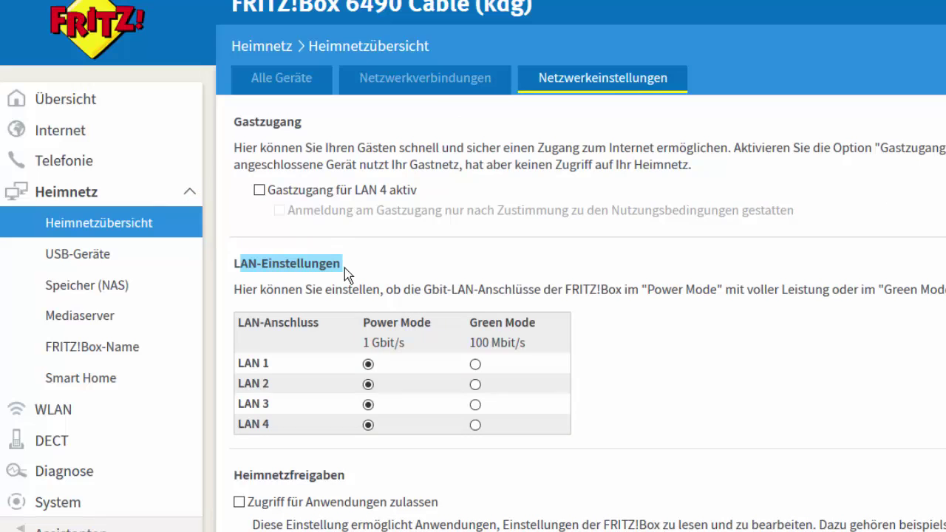
# Step: Switch the ports LAN 1 to LAN 4 to Green Mode (100 Mbit/s) in the router's LAN settings
pyautogui.scroll(-2, 534, 313)
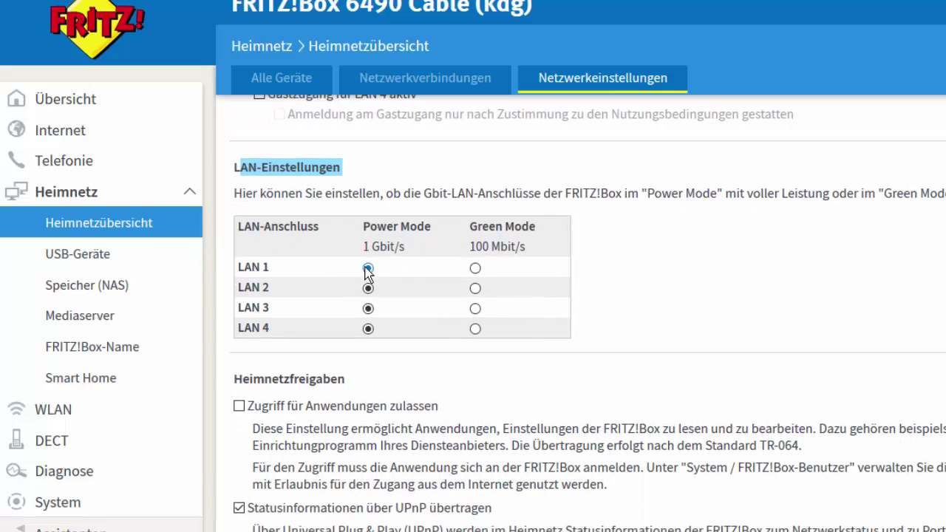
pyautogui.moveTo(364, 226); pyautogui.dragTo(431, 227)
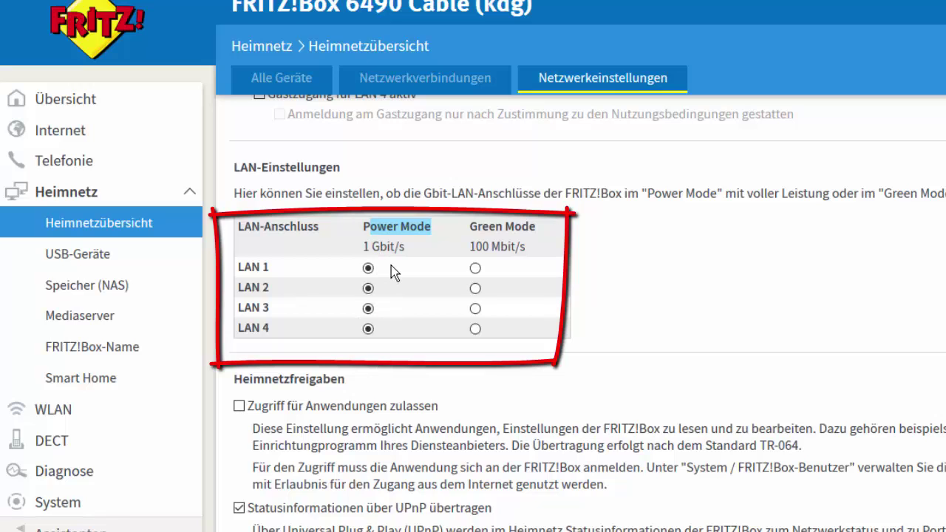
pyautogui.click(475, 267)
pyautogui.click(475, 288)
pyautogui.click(475, 308)
pyautogui.click(475, 329)
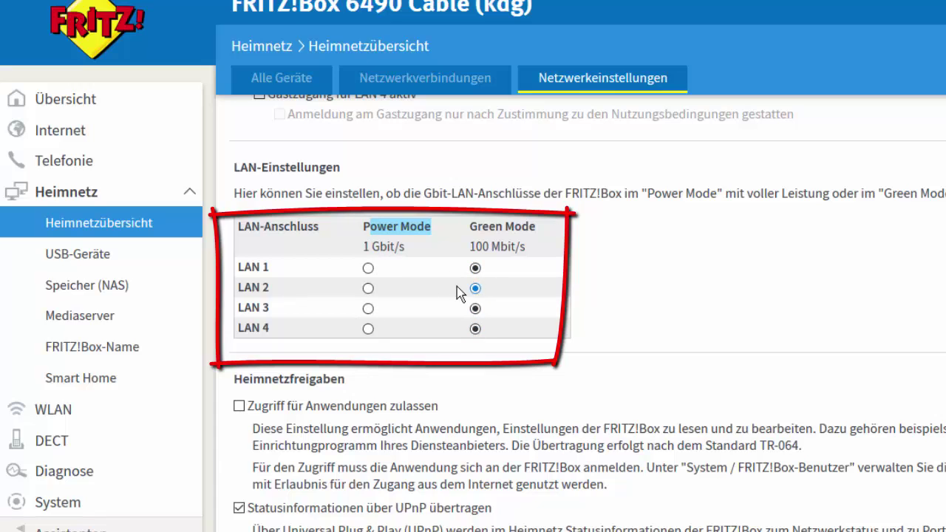
pyautogui.click(371, 278)
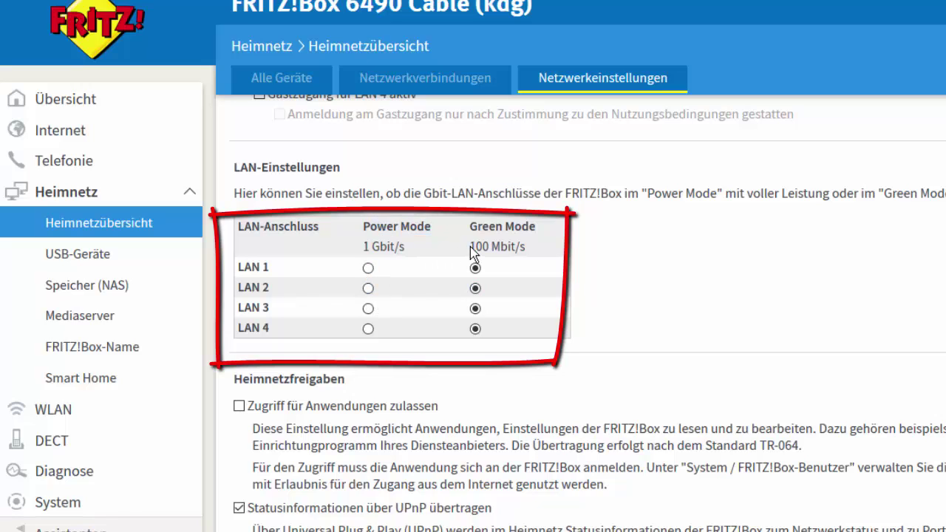
pyautogui.moveTo(470, 246); pyautogui.dragTo(542, 249)
pyautogui.click(509, 244)
# Step: Set the ports LAN 1, LAN 2, LAN 3 and LAN 4 to Power Mode (1 Gbit/s)
pyautogui.click(368, 268)
pyautogui.click(368, 288)
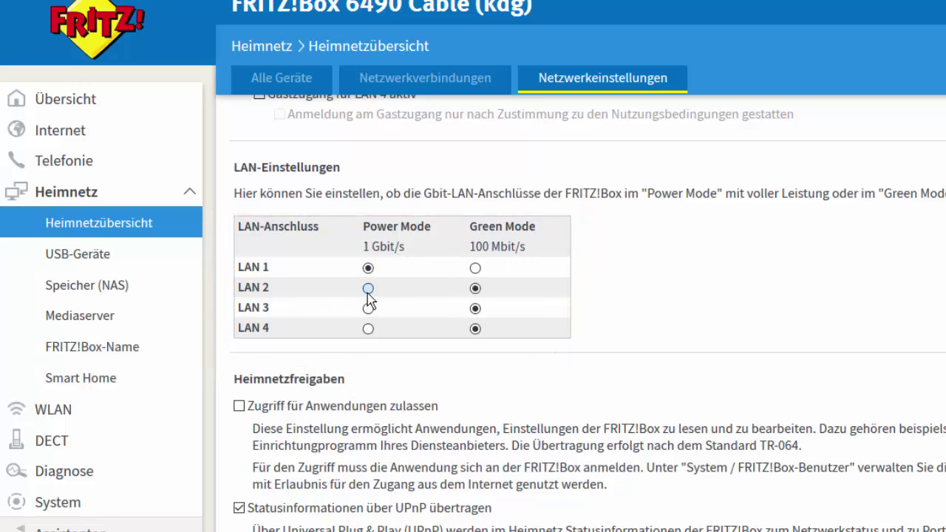
pyautogui.click(368, 309)
pyautogui.click(367, 329)
pyautogui.moveTo(362, 248); pyautogui.dragTo(415, 251)
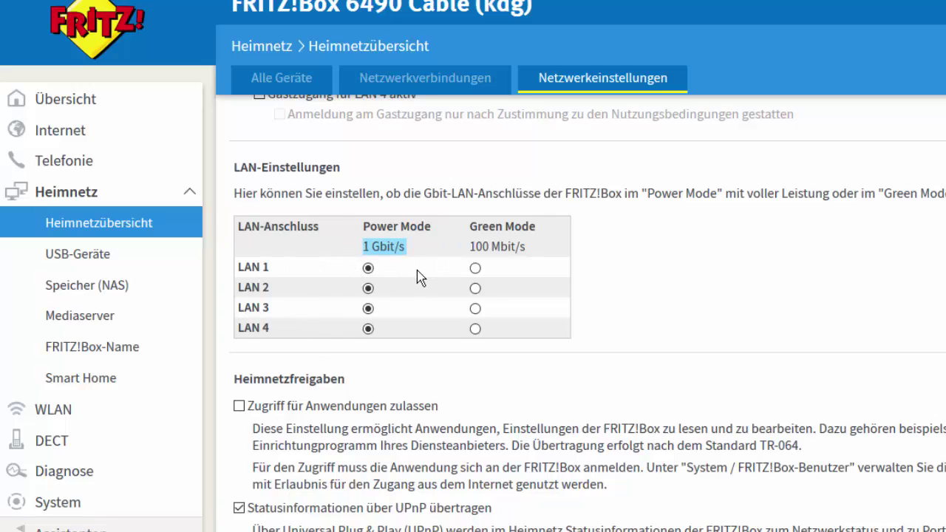
pyautogui.click(377, 246)
pyautogui.moveTo(339, 246); pyautogui.dragTo(484, 278)
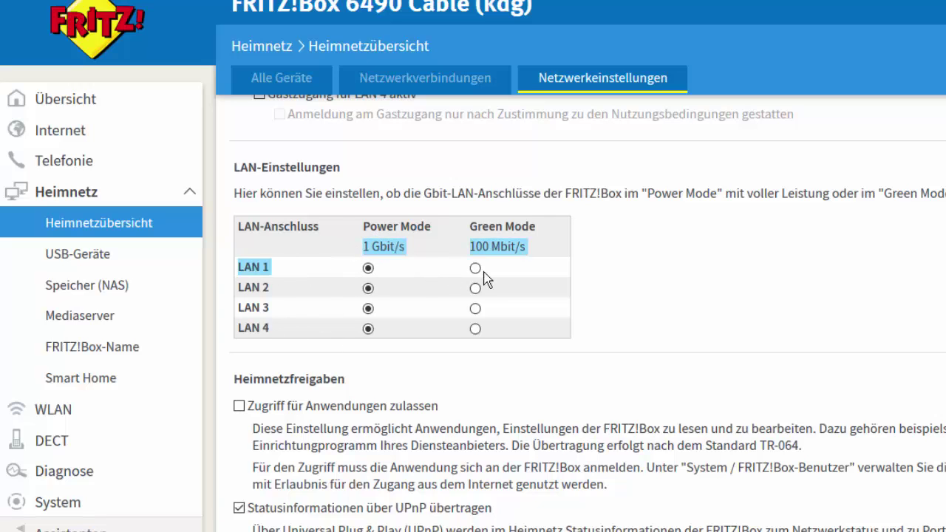
pyautogui.click(399, 253)
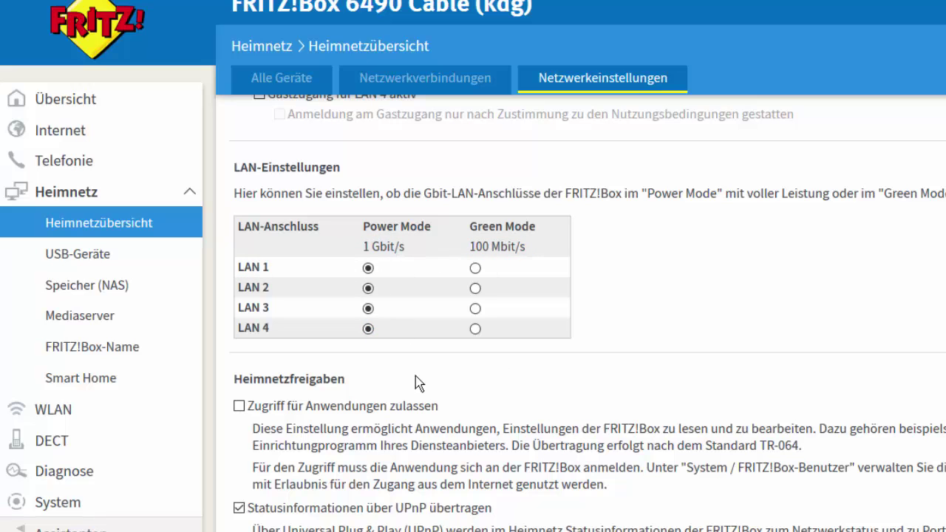
# Step: Apply the router's network settings and review the saved mode of the LAN ports
pyautogui.scroll(-5, 369, 266)
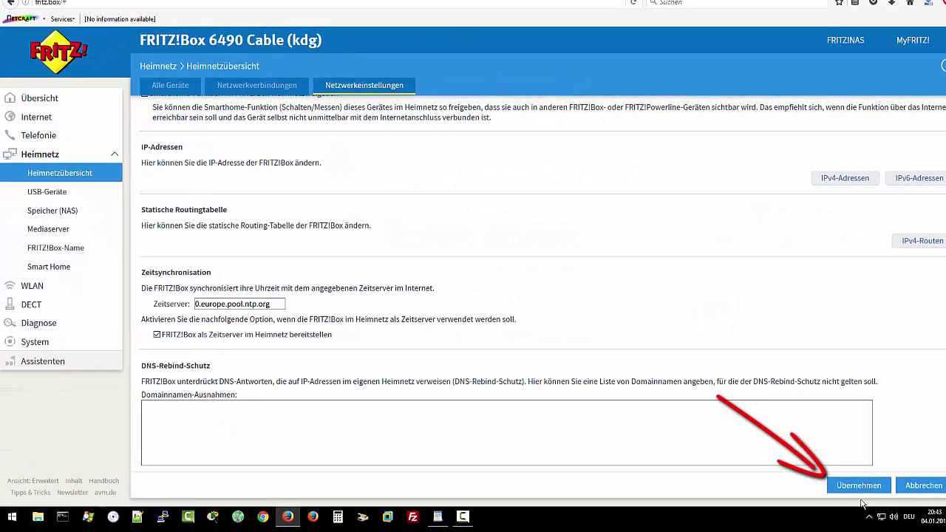
pyautogui.click(855, 486)
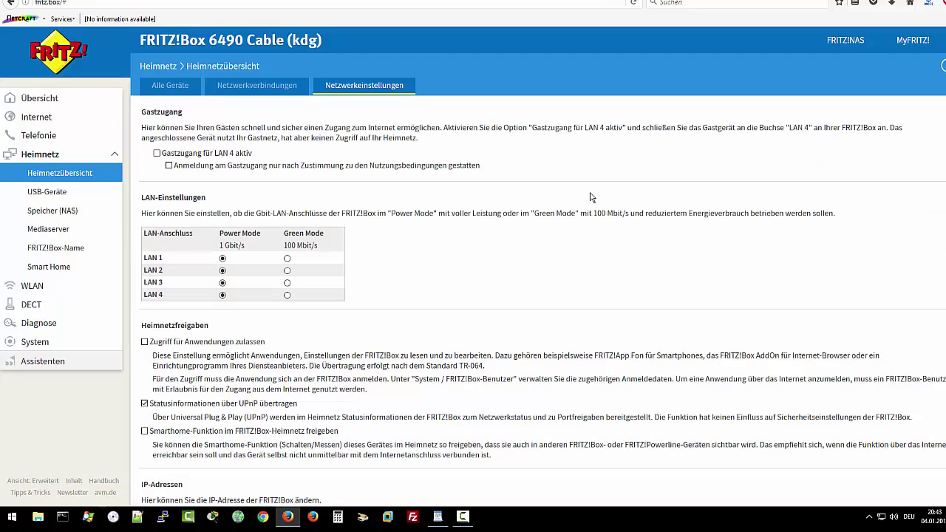
pyautogui.scroll(-1, 243, 214)
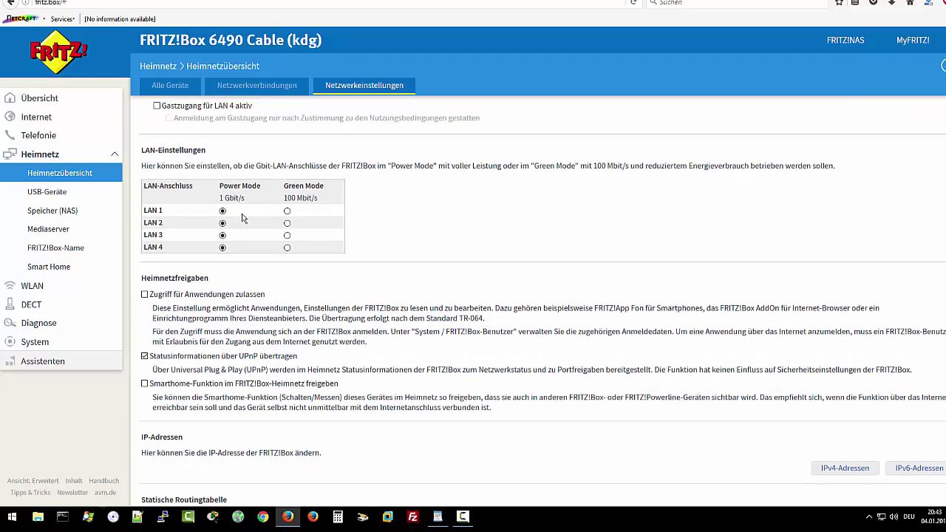
pyautogui.moveTo(225, 179)
pyautogui.mouseDown()
pyautogui.moveTo(262, 182)
pyautogui.moveTo(212, 175)
pyautogui.mouseUp()
pyautogui.scroll(-2, 251, 204)
pyautogui.scroll(2, 237, 192)
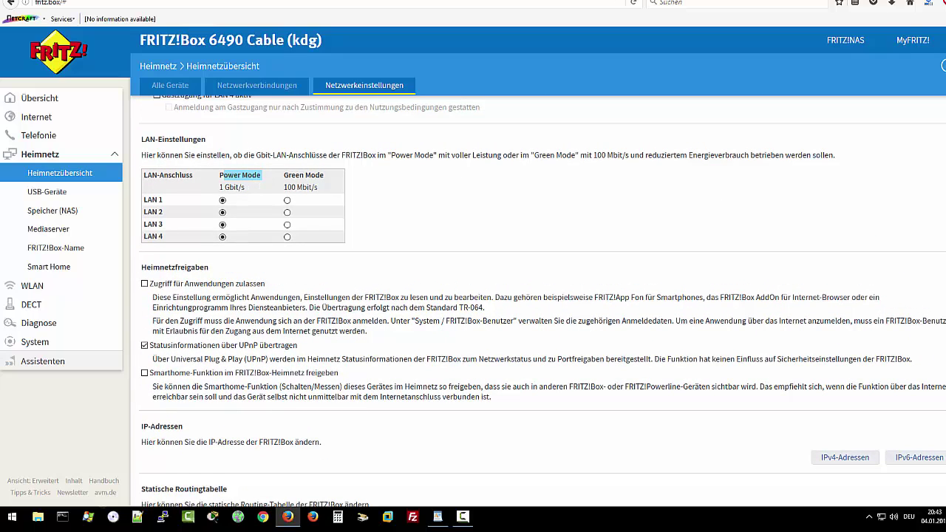
# Step: Log out of the router interface, close the browser and refresh the desktop
pyautogui.click(941, 65)
pyautogui.click(859, 67)
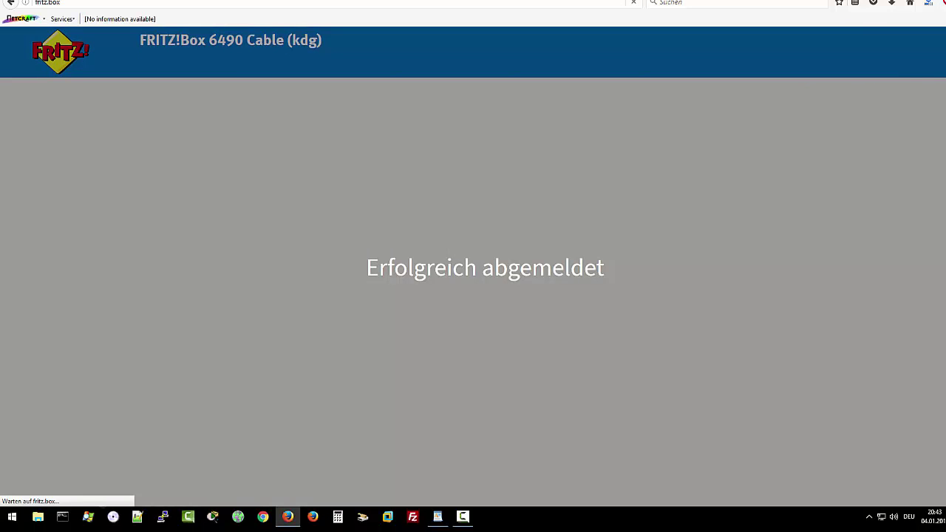
pyautogui.click(943, 2)
pyautogui.rightClick(461, 209)
pyautogui.click(488, 238)
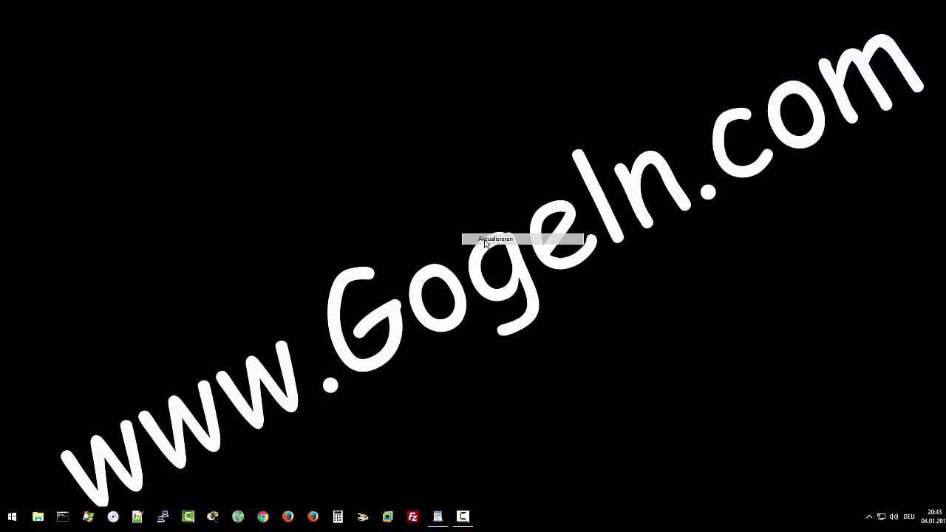
# Step: Show the status of the Ethernet connection from the adapter settings in the Windows Network and Sharing Center
pyautogui.rightClick(887, 522)
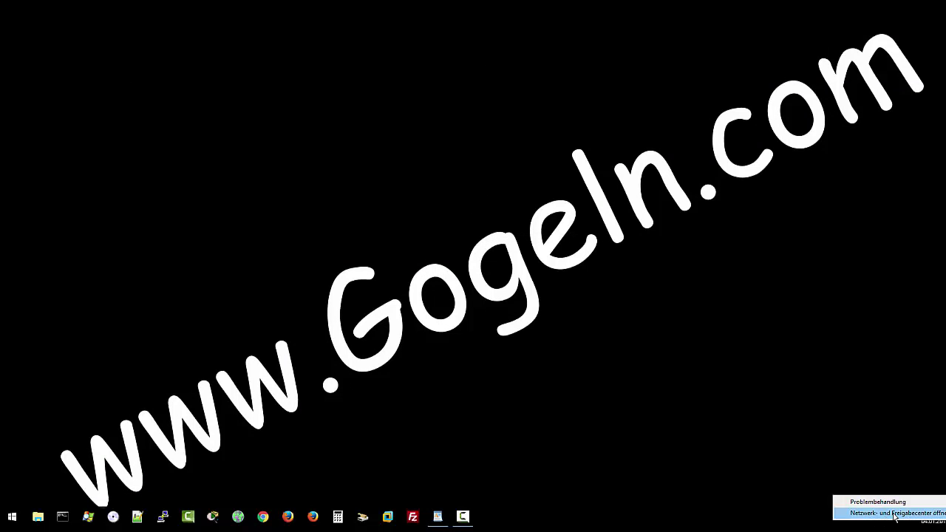
pyautogui.click(895, 512)
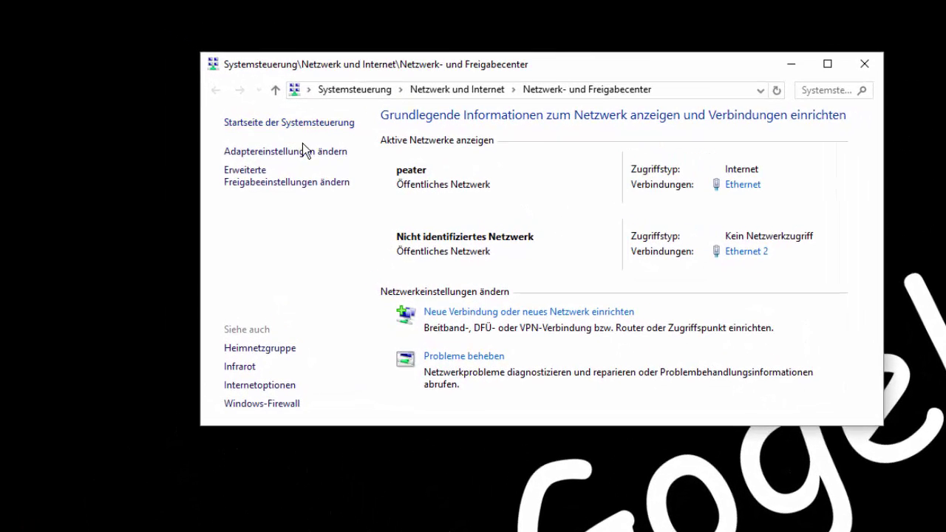
pyautogui.click(309, 151)
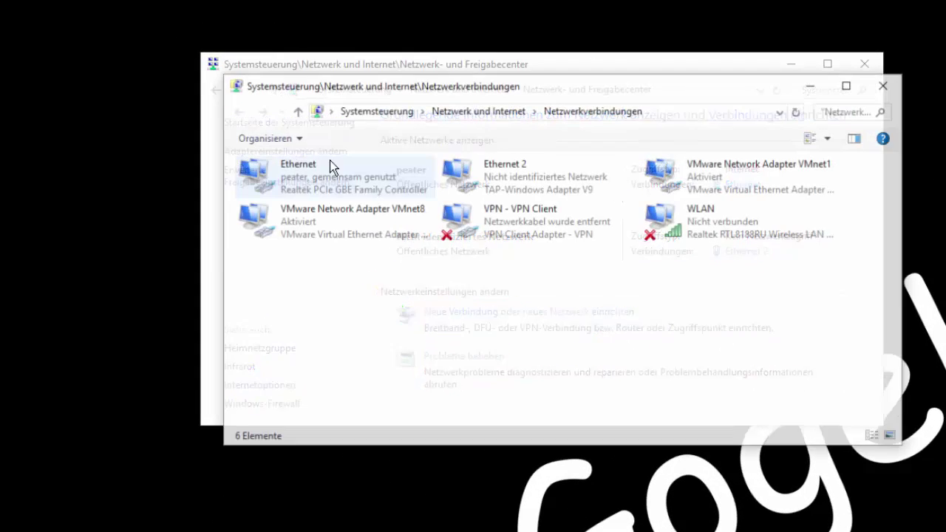
pyautogui.rightClick(285, 176)
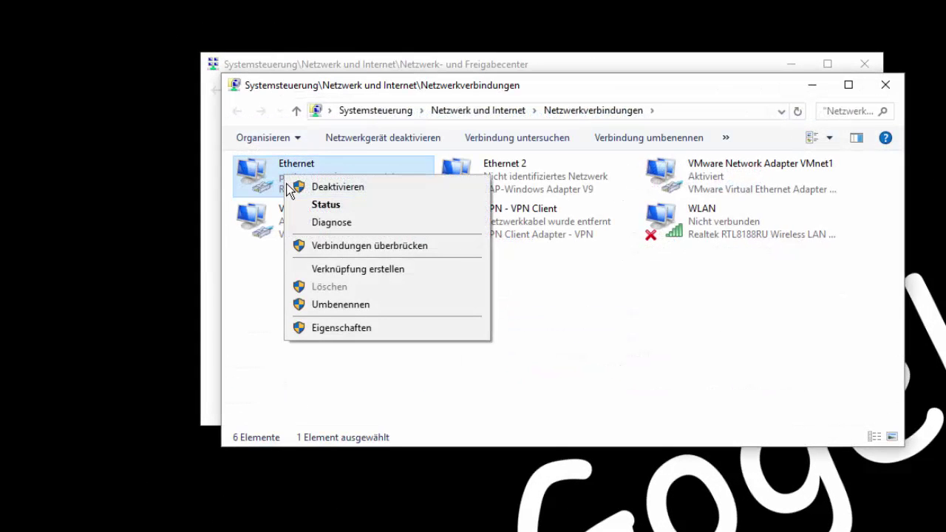
pyautogui.click(337, 207)
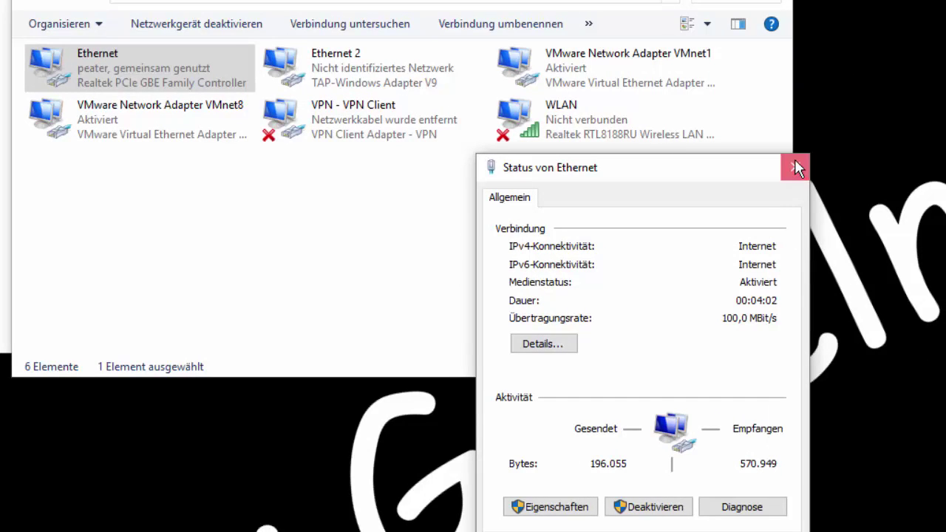
# Step: Open the advanced configuration of the Ethernet connection's Realtek PCIe GBE Family Controller
pyautogui.click(566, 510)
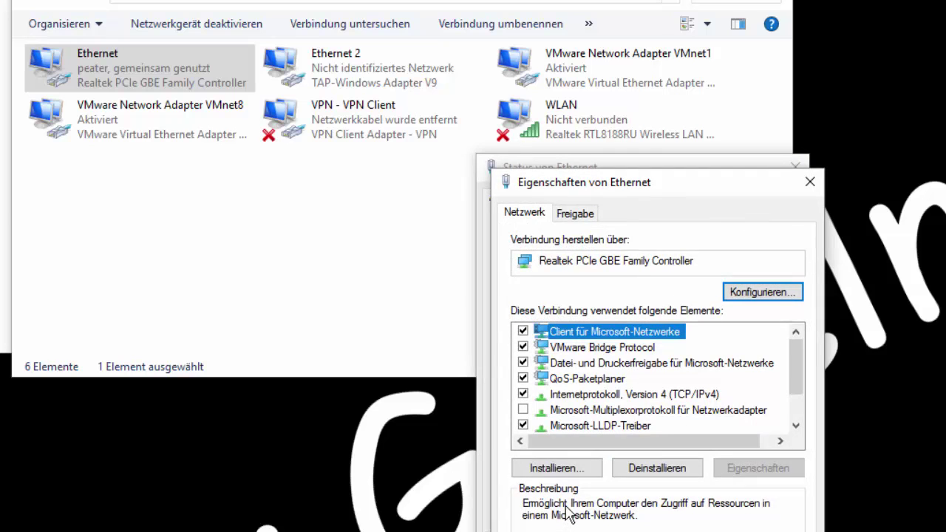
pyautogui.click(810, 182)
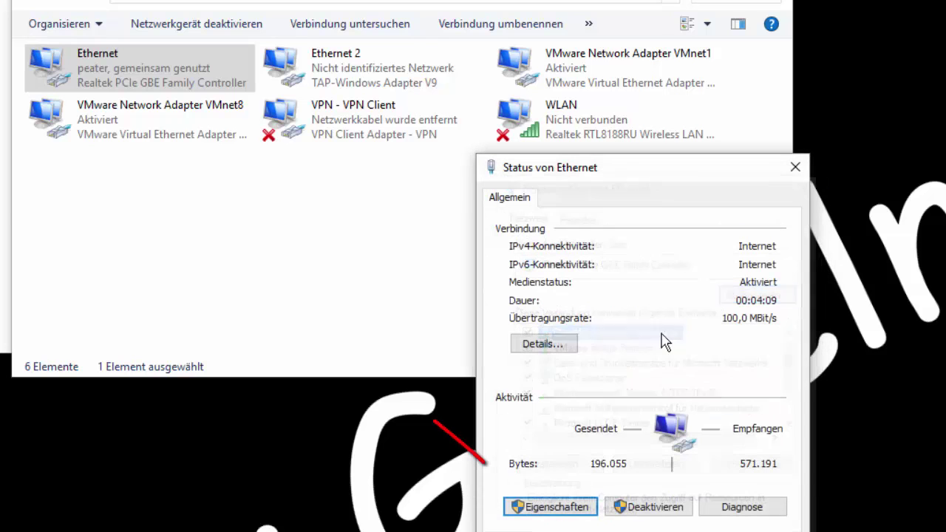
pyautogui.click(571, 508)
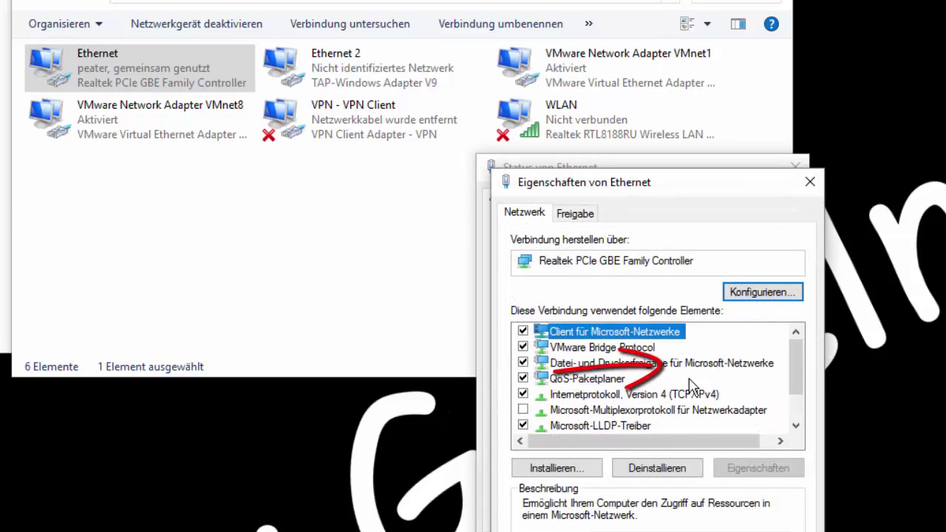
pyautogui.click(768, 305)
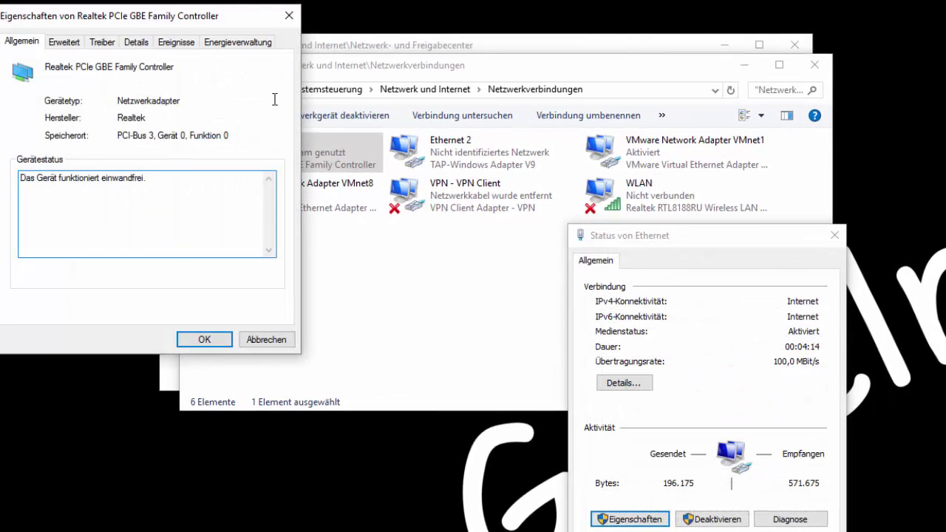
pyautogui.click(65, 43)
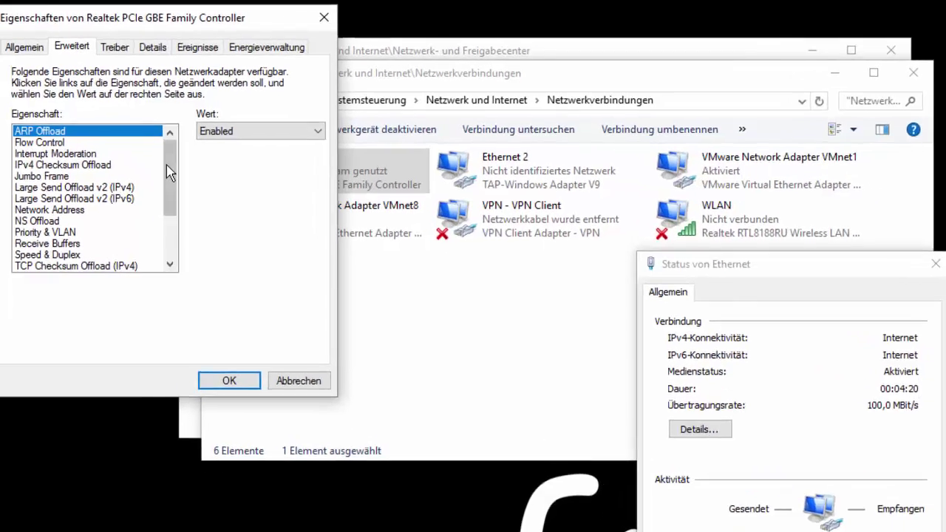
# Step: Set the network adapter's Speed & Duplex property to 1.0 Gbps Full Duplex and confirm it
pyautogui.moveTo(152, 148); pyautogui.dragTo(118, 167)
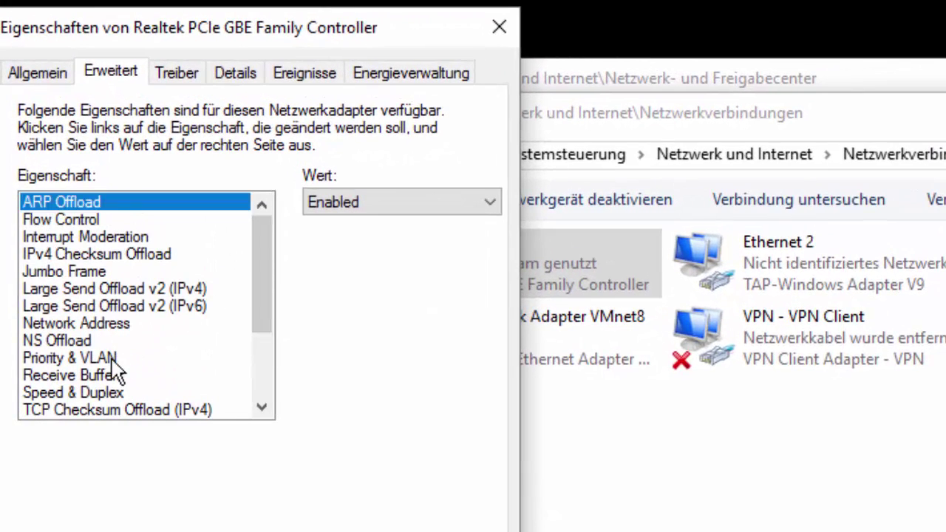
pyautogui.click(100, 394)
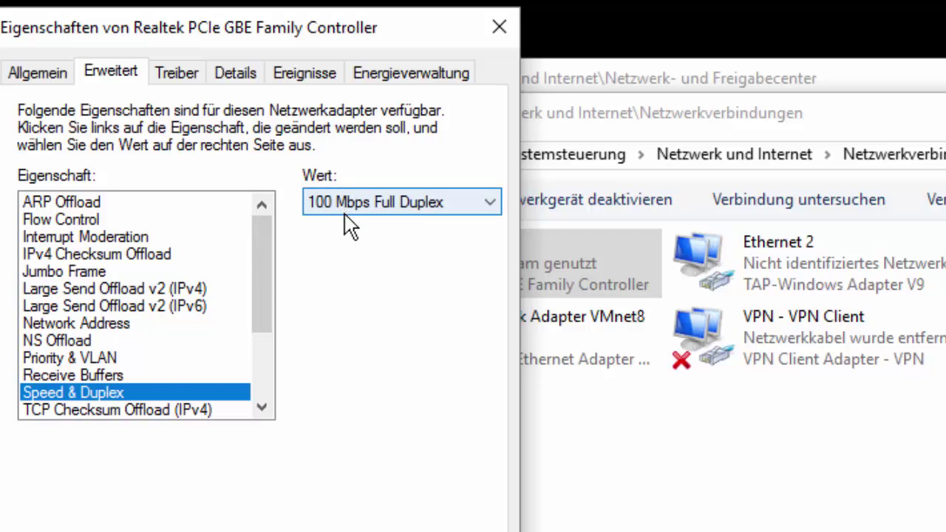
pyautogui.click(318, 208)
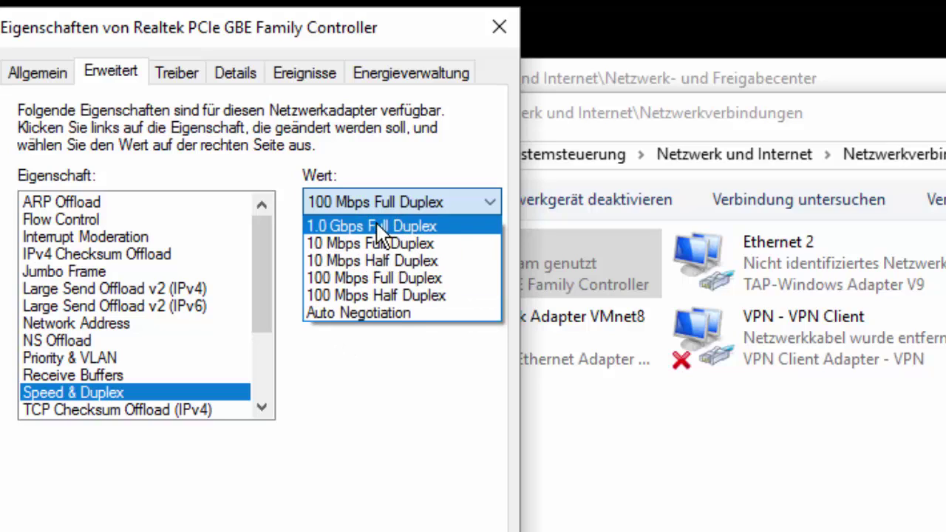
pyautogui.click(330, 224)
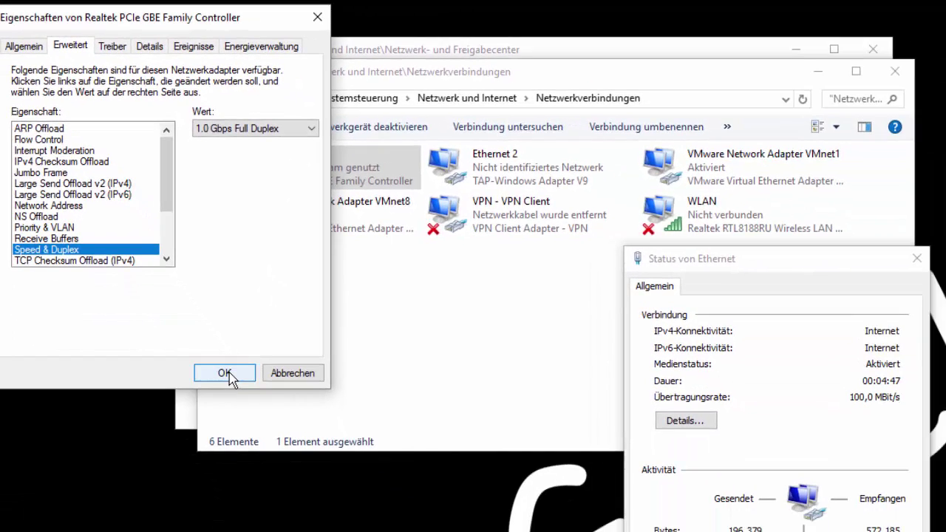
pyautogui.click(225, 374)
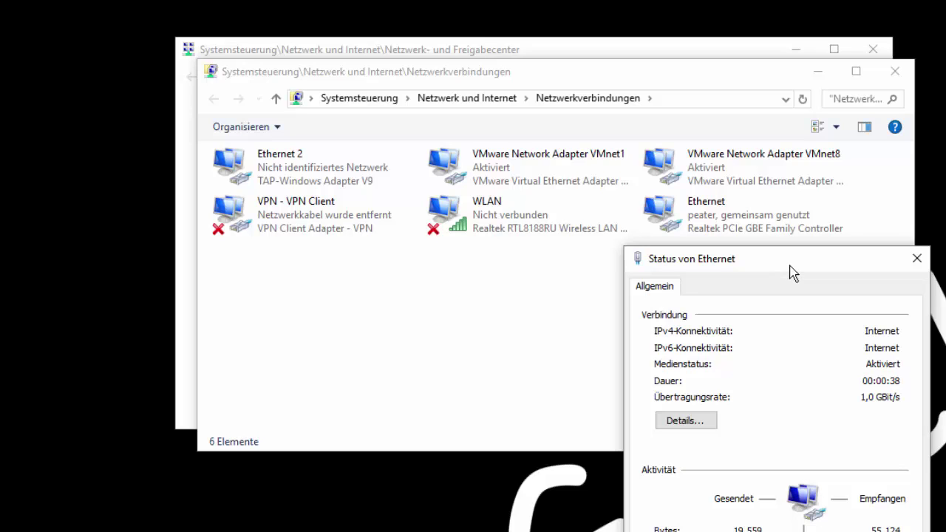
# Step: Check the Ethernet connection's transfer rate, then close the status dialog and both network windows
pyautogui.moveTo(791, 272); pyautogui.dragTo(758, 160)
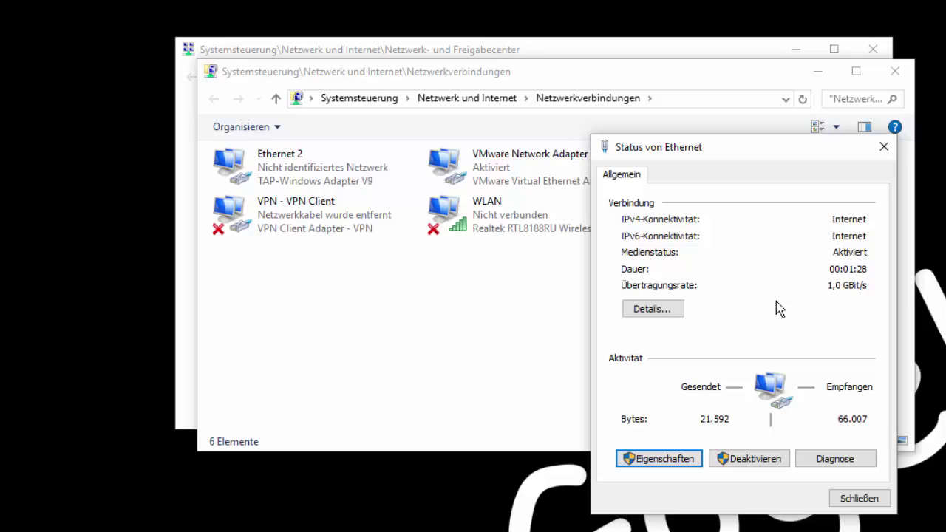
pyautogui.click(864, 505)
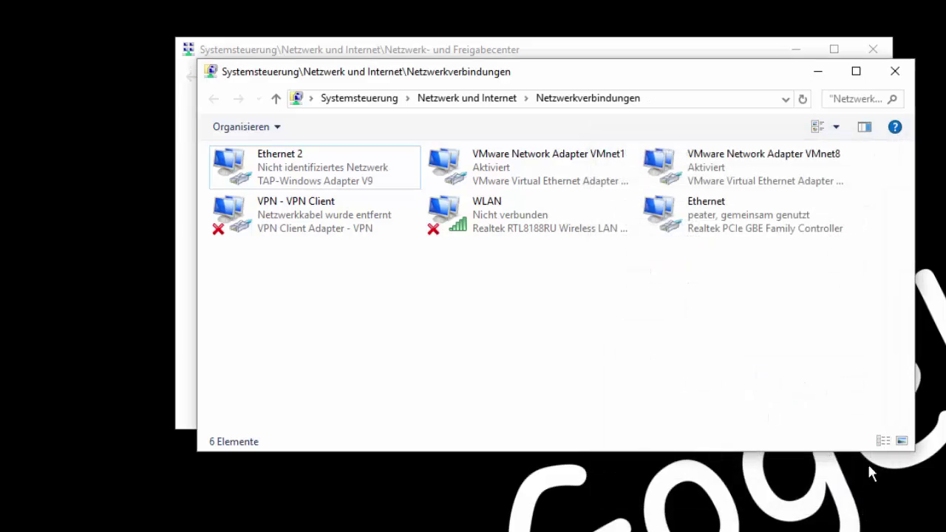
pyautogui.click(893, 71)
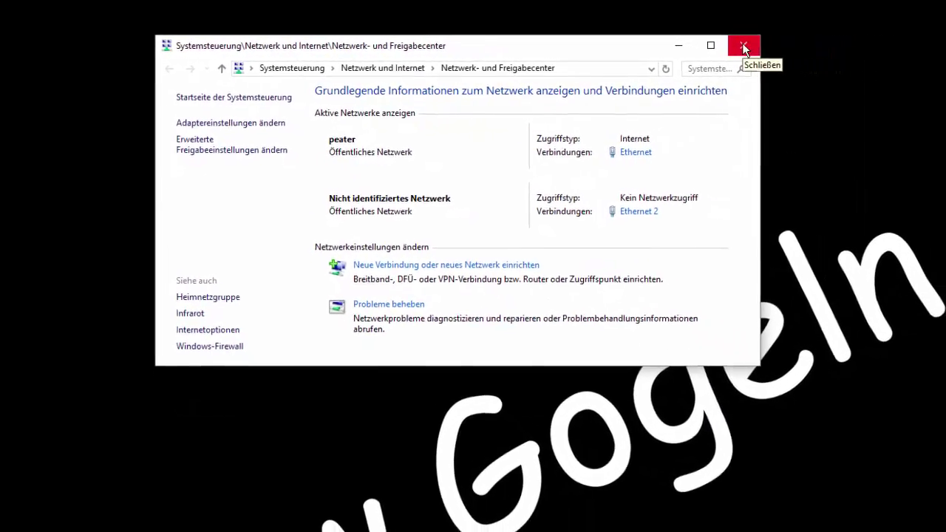
pyautogui.click(762, 46)
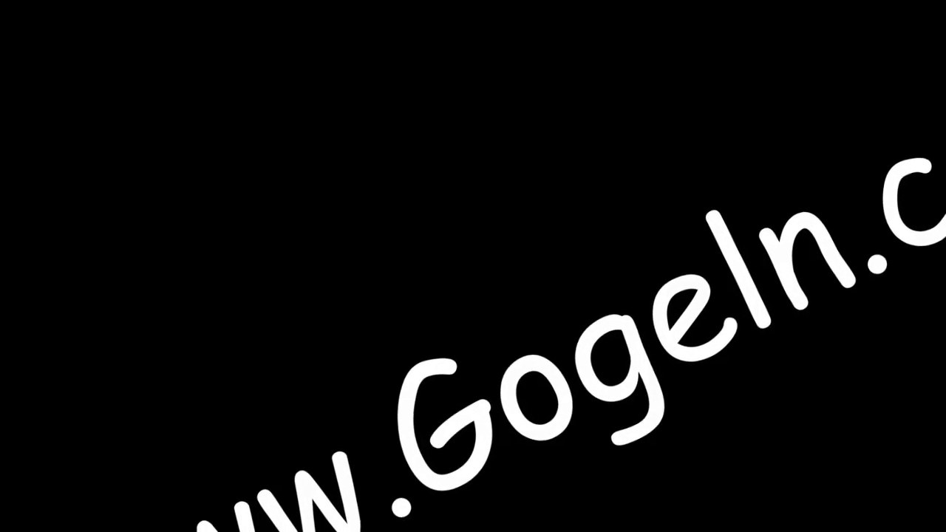